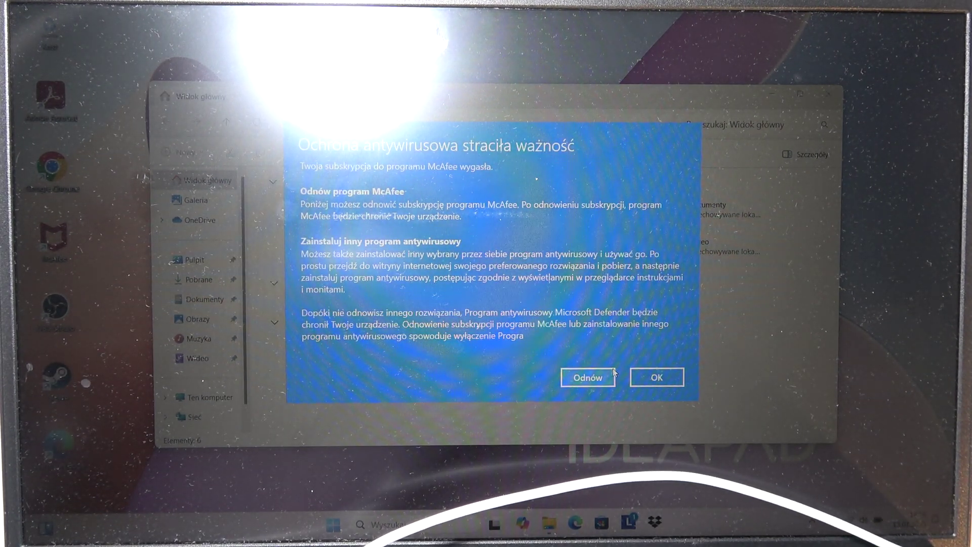
- Dismiss the McAfee subscription expired warning so File Explorer is visible again
click(664, 378)
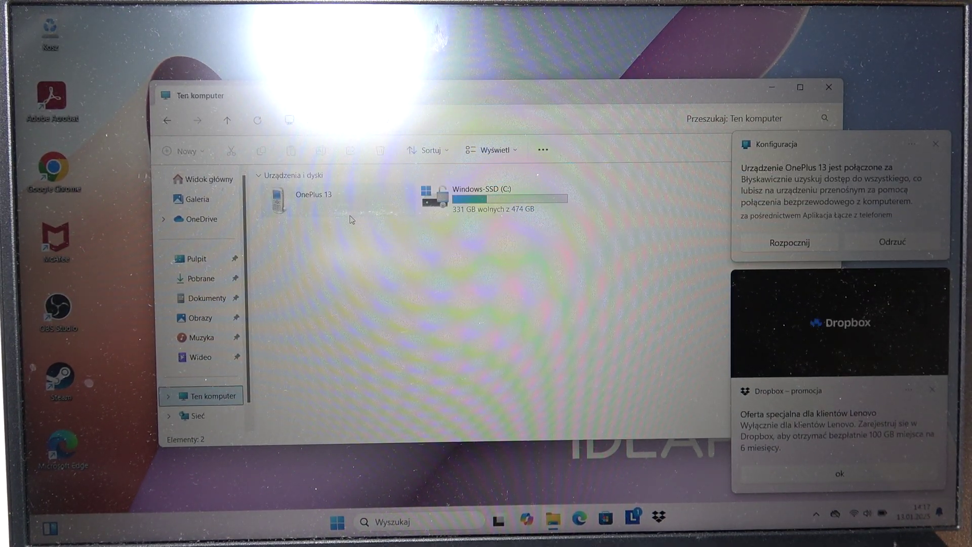
- Open the OnePlus 13's Internal shared storage, listing its 16 folders including DCIM, Download and Pictures
double_click(348, 185)
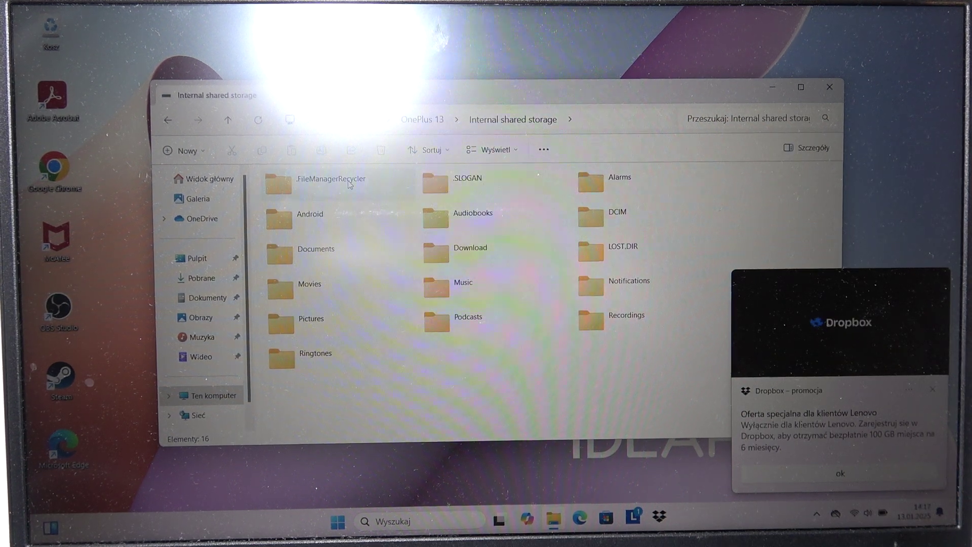